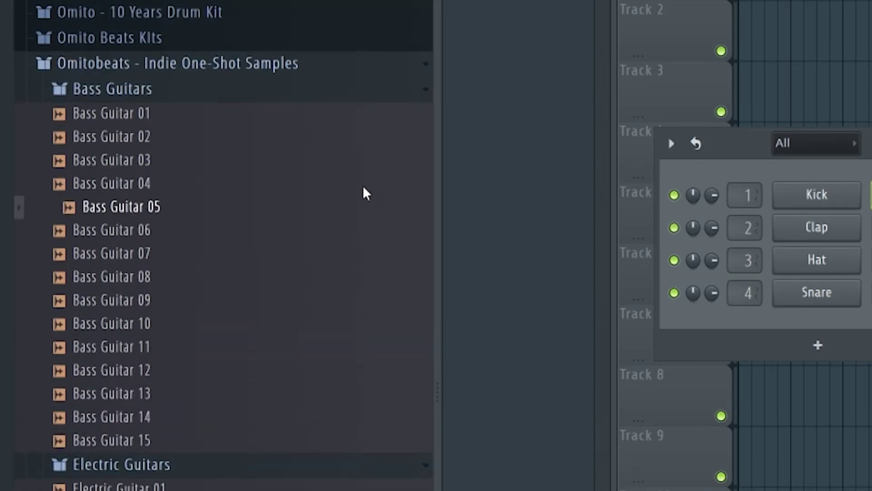
Step: Look through the Bass Guitars, Electric Guitars and Synths folders of the Omitobeats - Indie One-Shot Samples pack
scroll(343, 347, "up", 5)
scroll(346, 339, "down", 5)
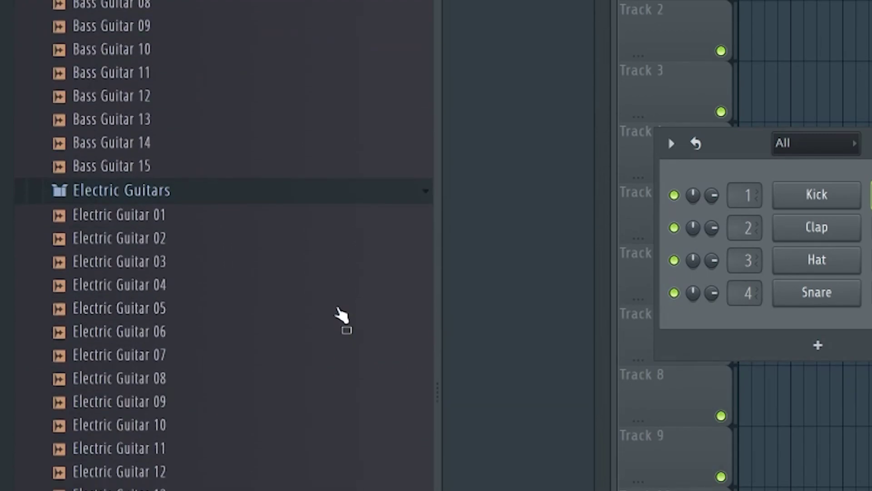
scroll(336, 318, "up", 5)
left_click(278, 90)
left_click(248, 127)
left_click(210, 142)
left_click(209, 117)
left_click(200, 97)
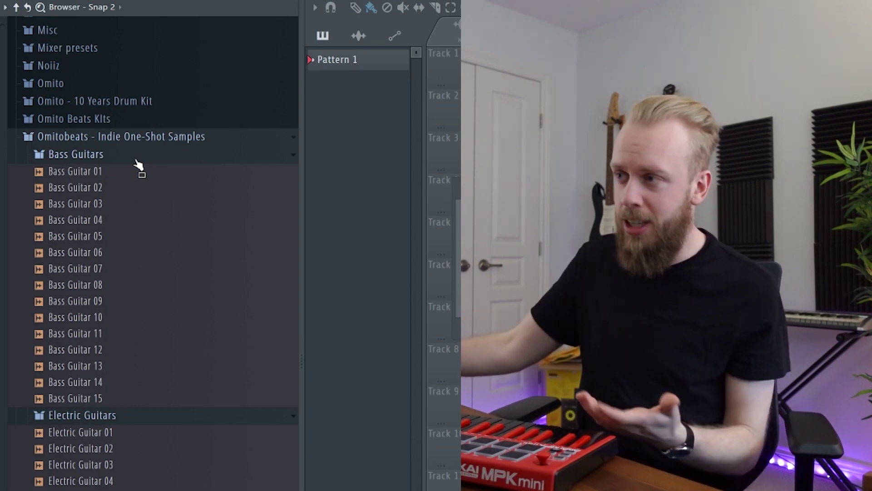
Step: Load the Electric Guitar 03 sample into the Kick channel of the channel rack
scroll(191, 228, "down", 6)
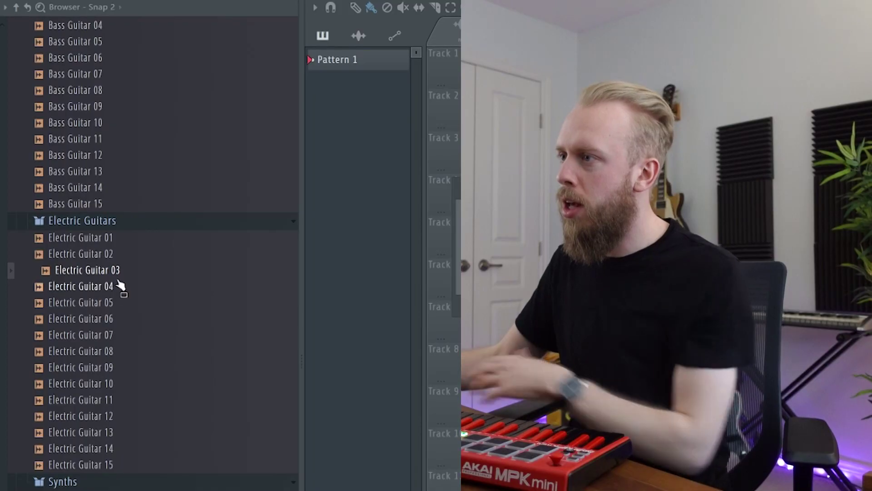
left_click_drag(121, 284, 364, 255)
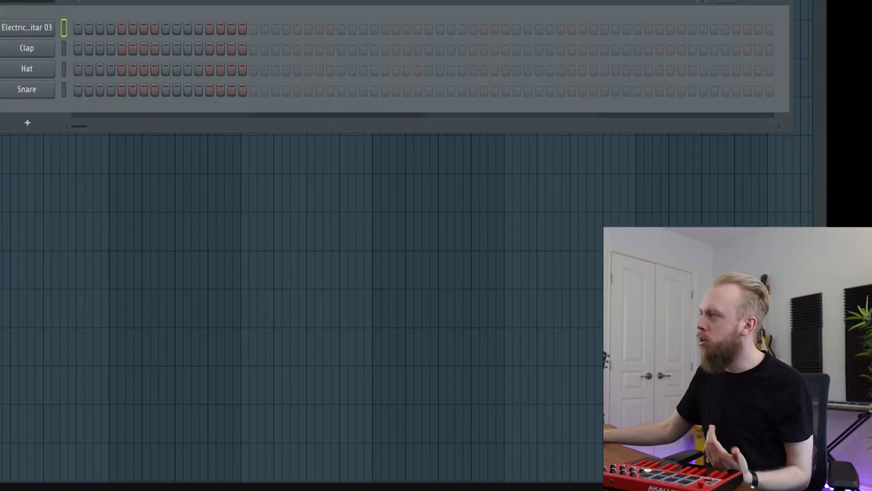
Step: Set the Electric Guitar 03 sample's time stretching mode to Stretch and normalize the sample
left_click(18, 30)
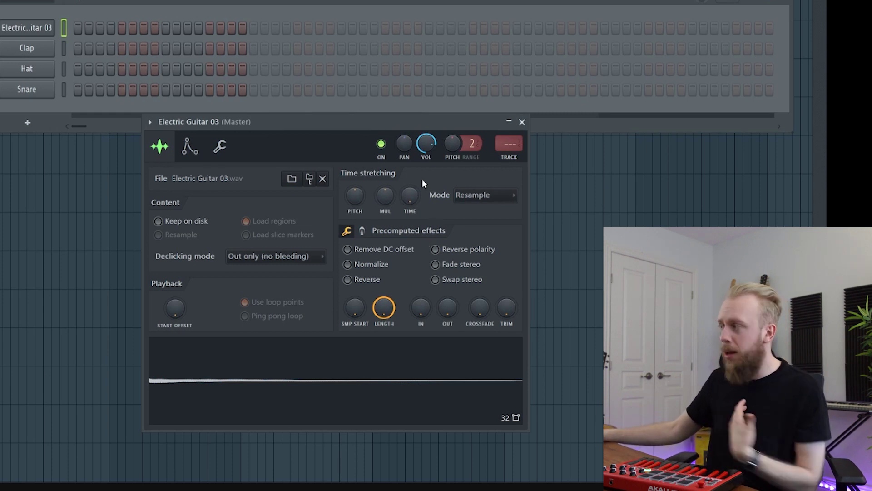
left_click(471, 203)
left_click(468, 226)
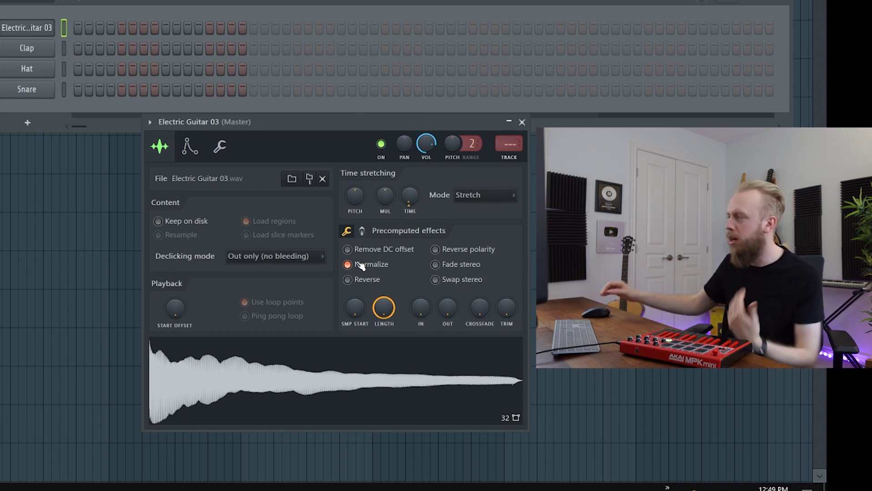
Step: Enable the volume envelope of Electric Guitar 03 and shorten its attack to just above zero
left_click(200, 155)
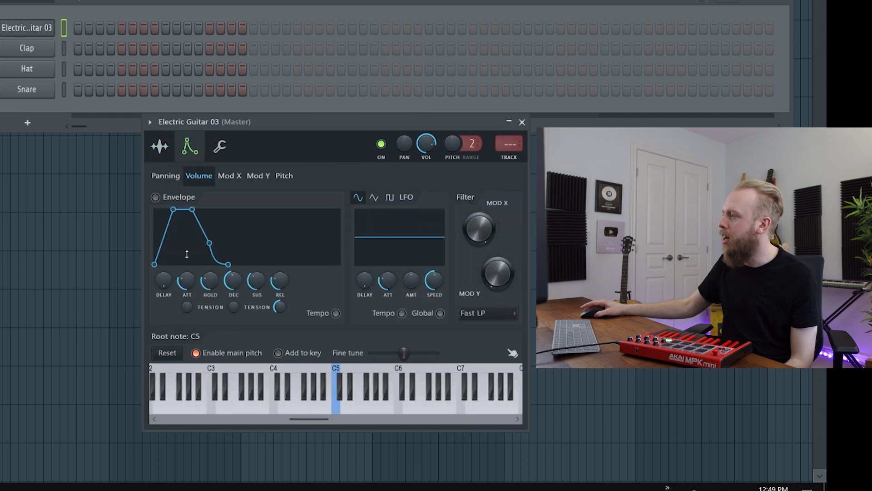
scroll(186, 281, "down", 8)
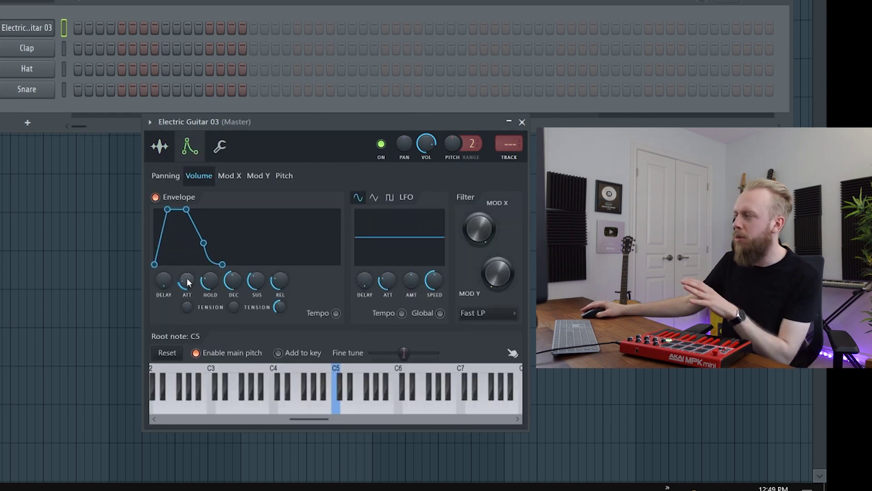
scroll(188, 282, "up", 1)
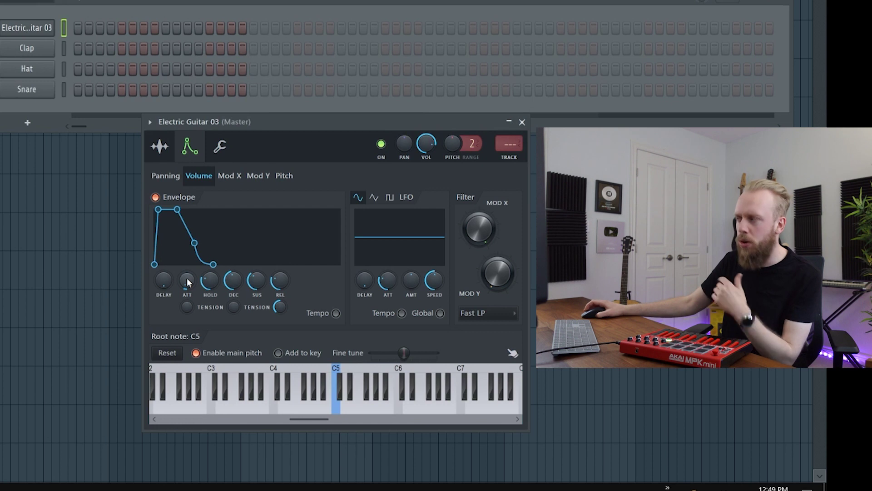
scroll(187, 282, "down", 2)
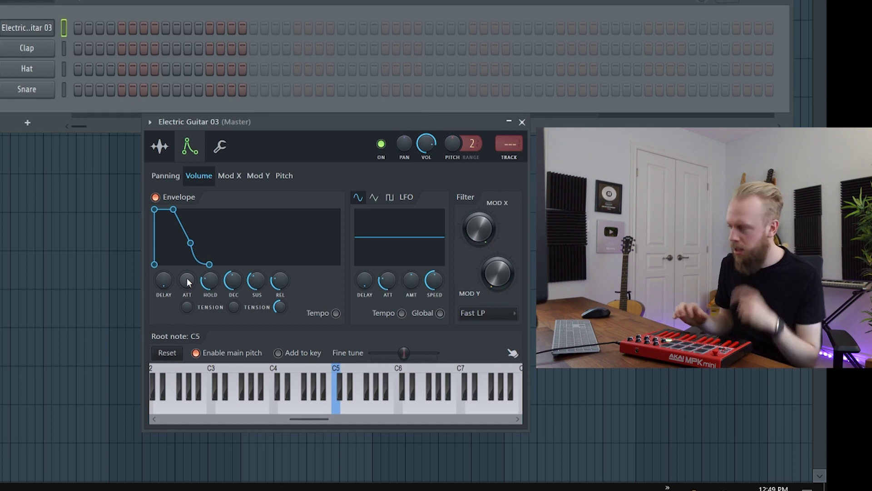
scroll(187, 285, "up", 1)
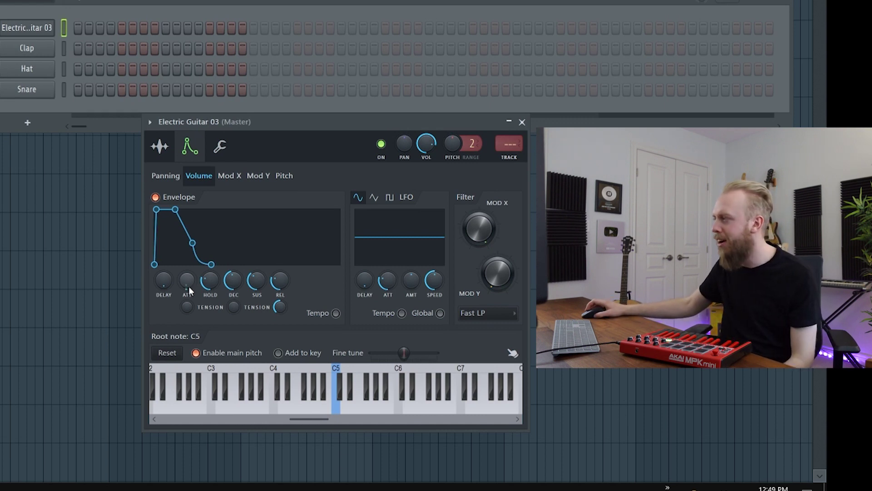
scroll(187, 284, "up", 3)
scroll(187, 285, "down", 3)
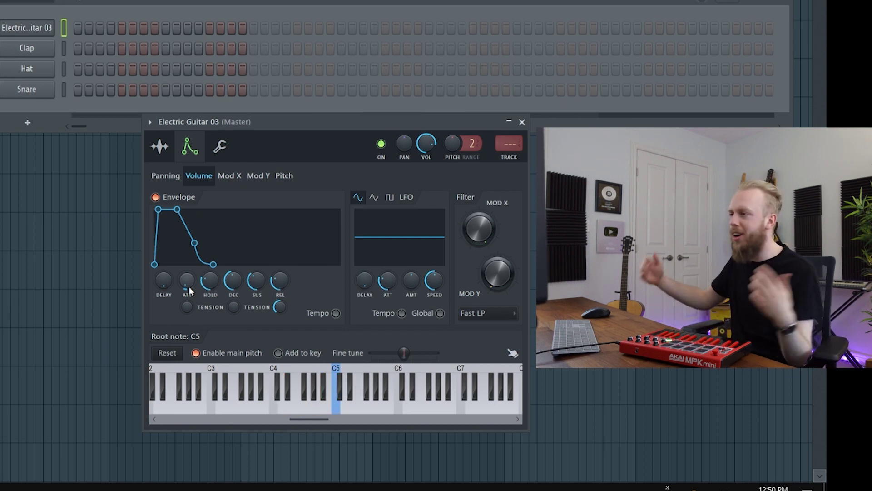
Step: Try out Synth 07 and another sample from the Synths folder in the first channel
left_click(158, 146)
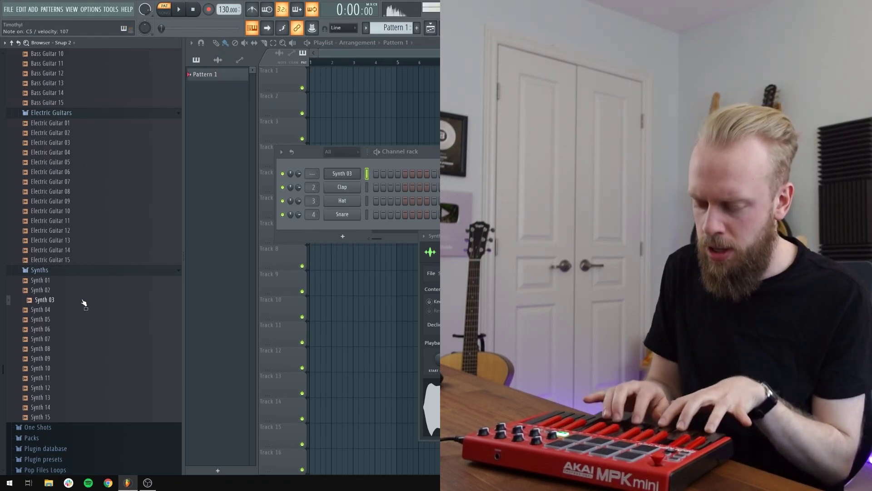
left_click(84, 339)
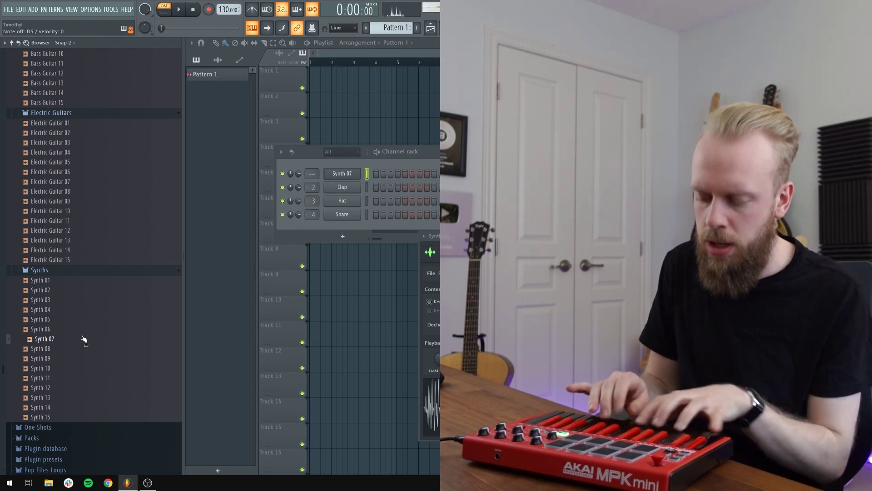
left_click(68, 400)
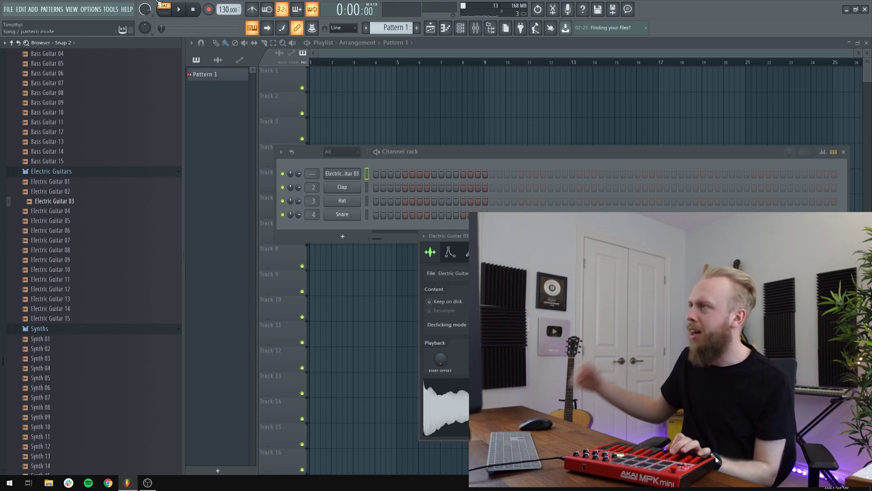
Step: Open the tempo tapper and set the project tempo to 140 BPM
right_click(227, 10)
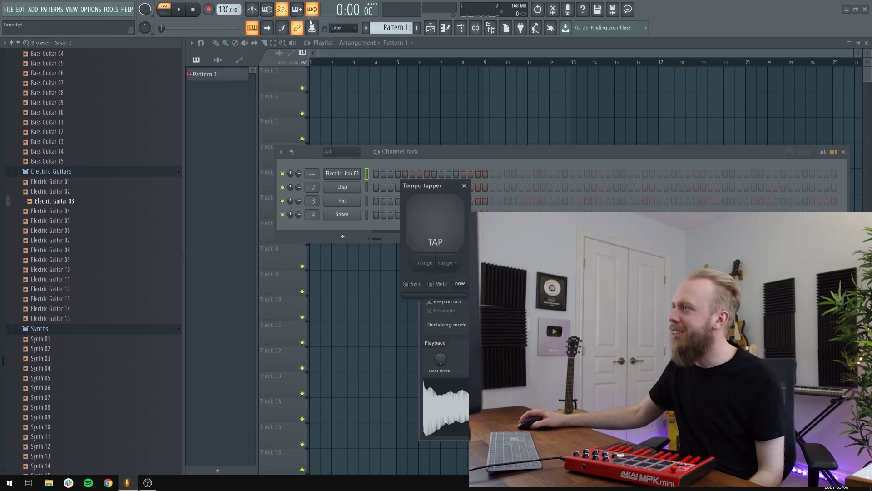
left_click(311, 25)
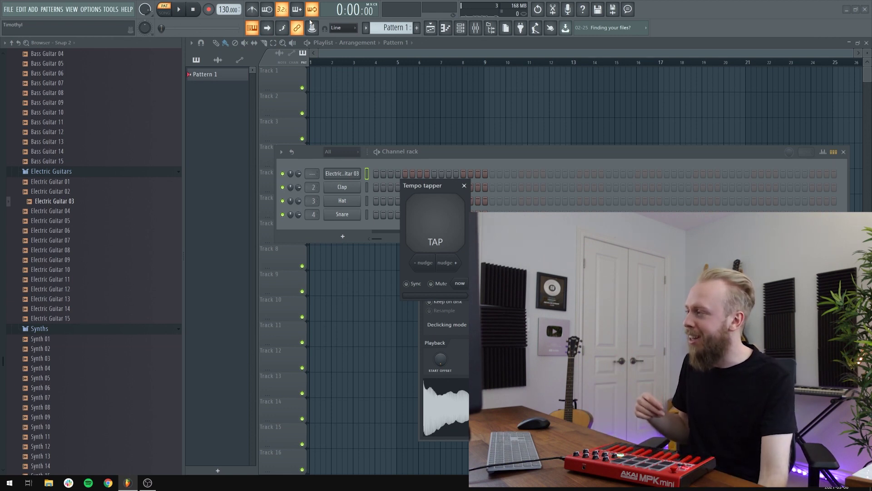
key("space")
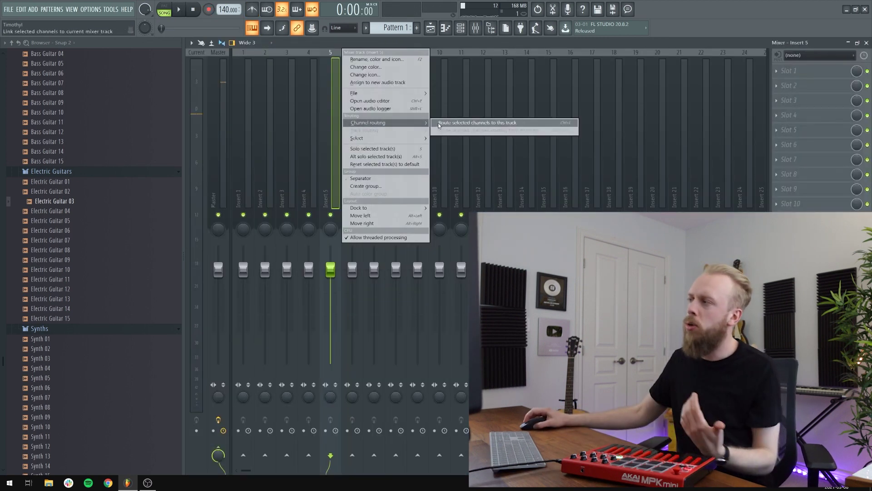
Step: Route the Electric Guitar 03 channel to mixer track 5 and add Fruity Reeverb 2 in its first effect slot
left_click(439, 123)
left_click(774, 75)
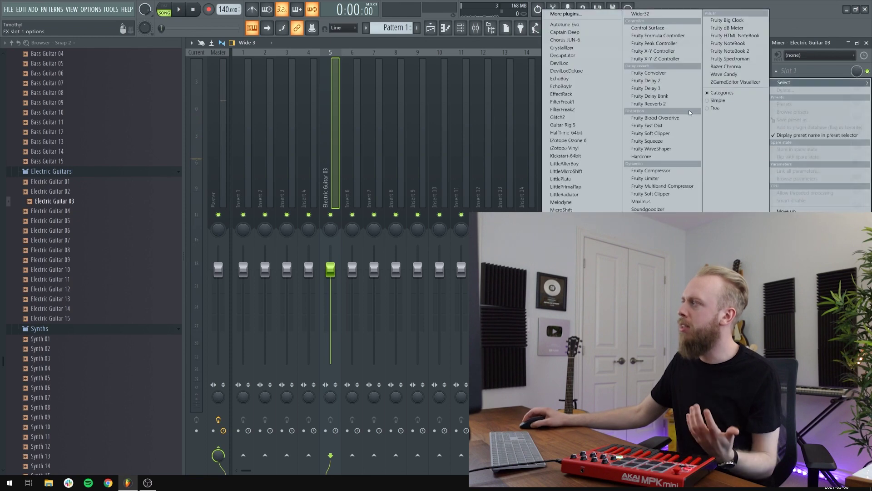
left_click(756, 87)
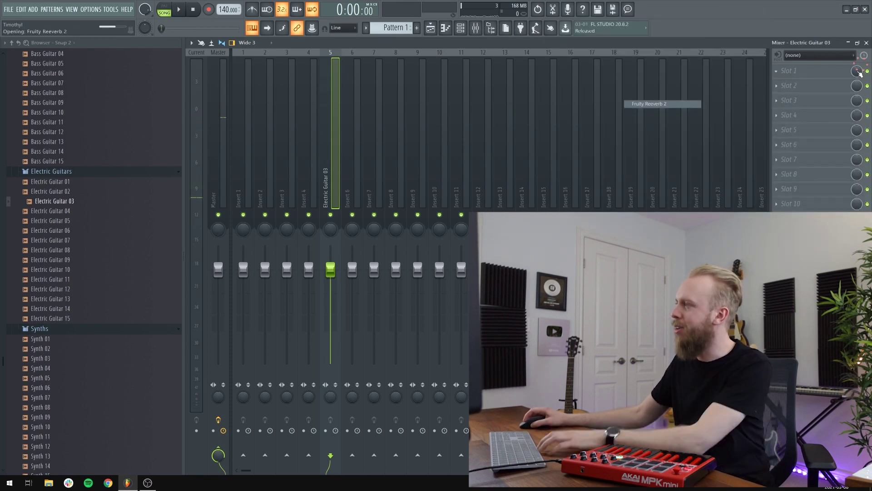
key("Escape")
key("space")
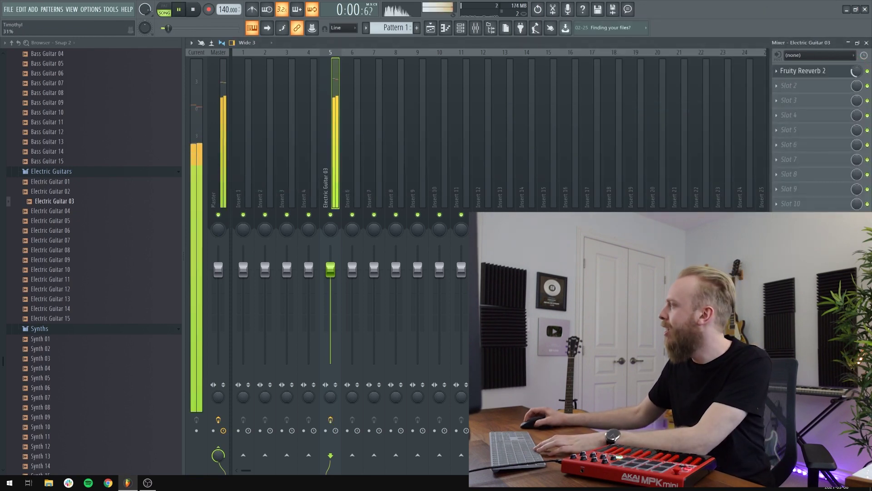
Step: Stop playback and add Fruity Delay 2 in the second effect slot of the Electric Guitar 03 mixer track
key("space")
left_click(789, 86)
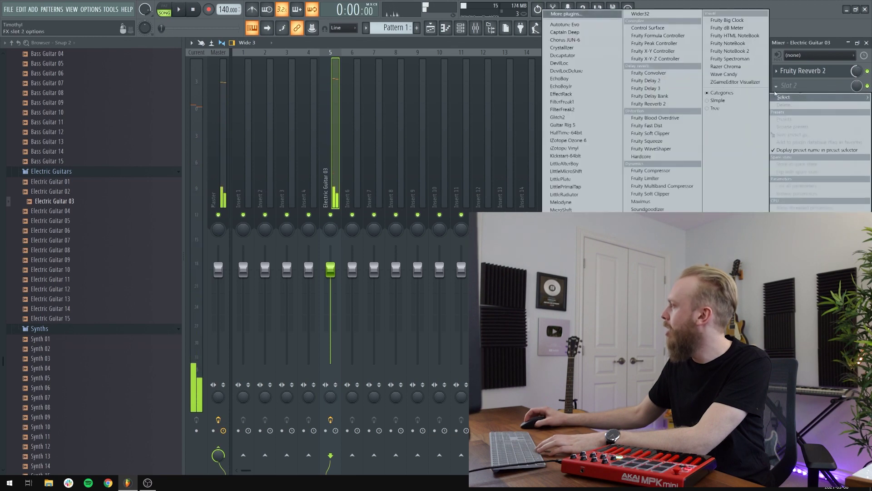
left_click(663, 81)
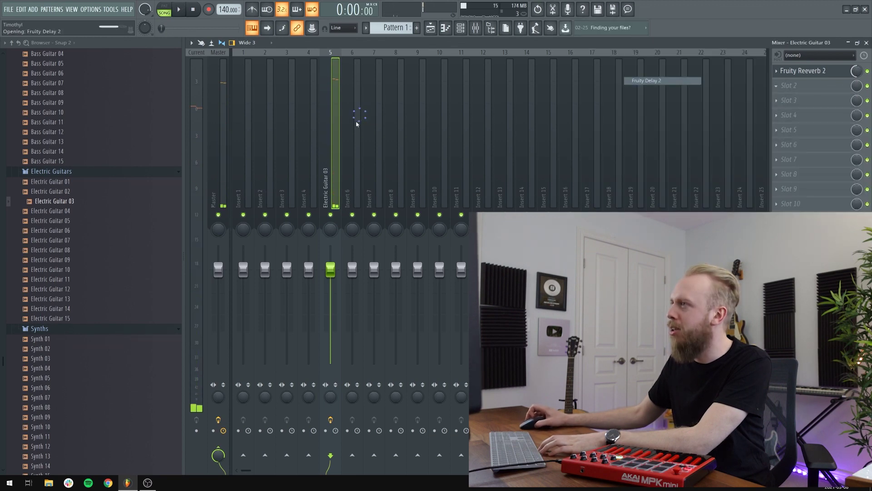
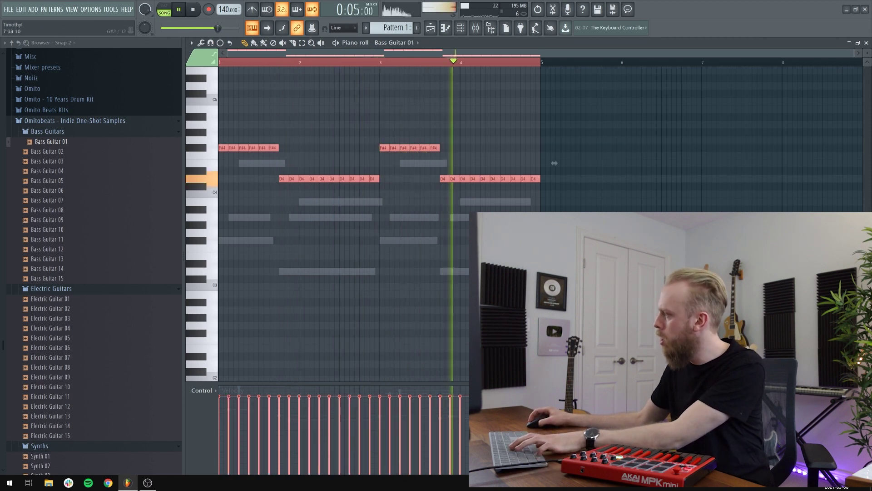
Step: Replace the bass channel's Bass Guitar 01 sample with Bass Guitar 10 during playback
key("F6")
left_click(338, 166)
left_click_drag(127, 210, 318, 190)
key("Down")
key("Down")
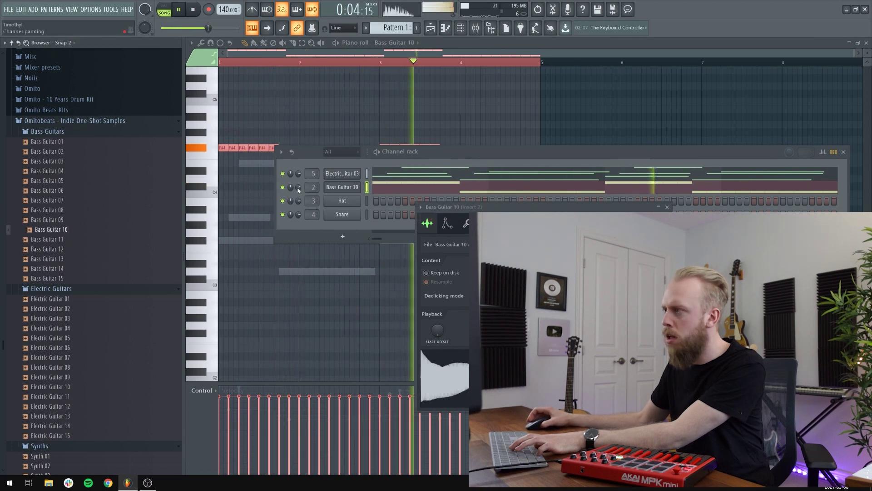
key("F6")
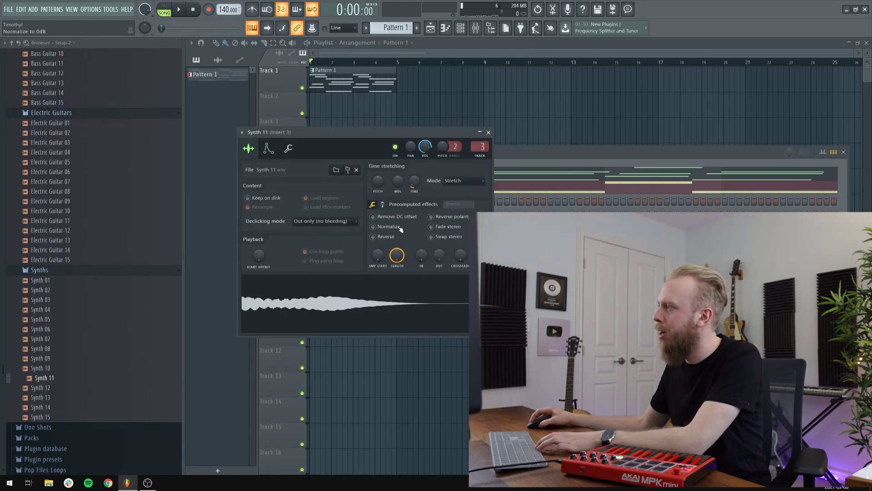
Step: Normalize the Synth 11 sample and open the channel's piano roll with playback running
left_click(399, 227)
left_click(269, 148)
key("space")
key("F7")
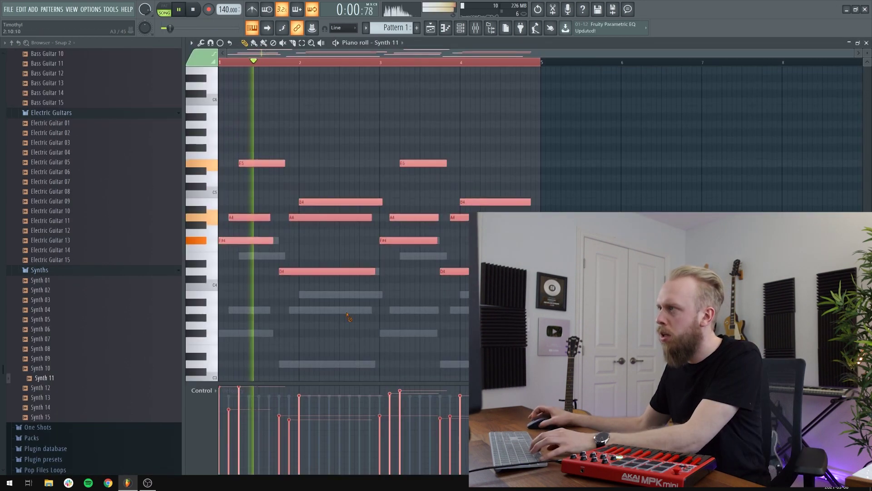
Step: Align the A4 and E5 notes of Synth 11's first chord with the start and length of its F#4 note
left_click_drag(260, 217, 273, 218)
right_click(253, 163)
left_click(221, 163)
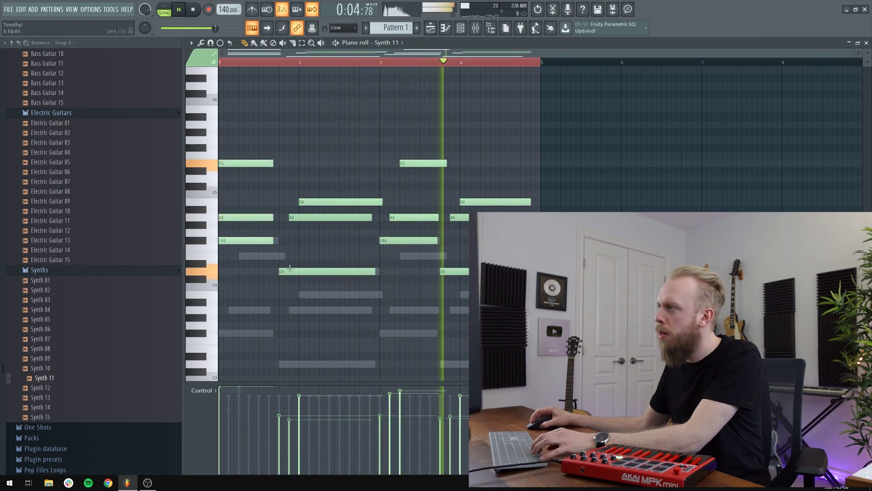
Step: Rebuild Synth 11's second chord with D4, A4 and B4 starting together and lasting until bar 3
right_click(327, 271)
left_click(280, 271)
right_click(291, 217)
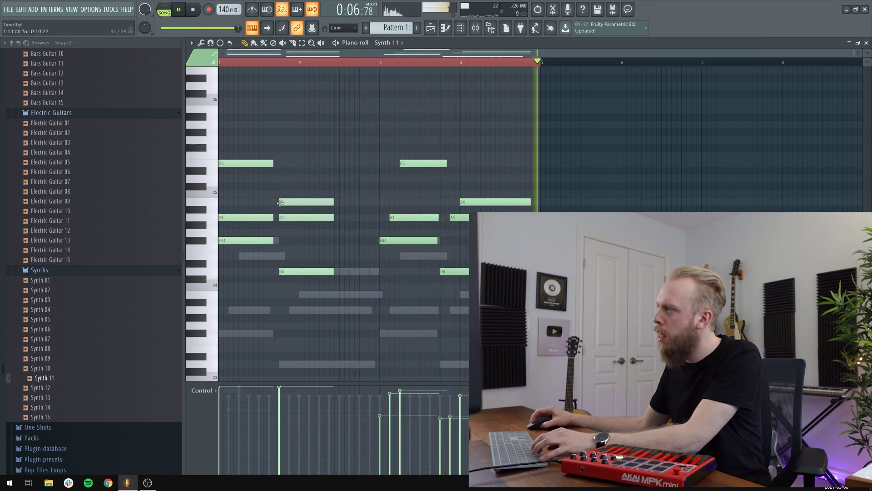
left_click_drag(279, 202, 313, 277)
left_click_drag(334, 202, 379, 202)
Step: Delete the old Synth 11 chord notes in bars 3 and 4 and select all remaining notes
left_click_drag(436, 277, 379, 136)
key("Delete")
key("ctrl+a")
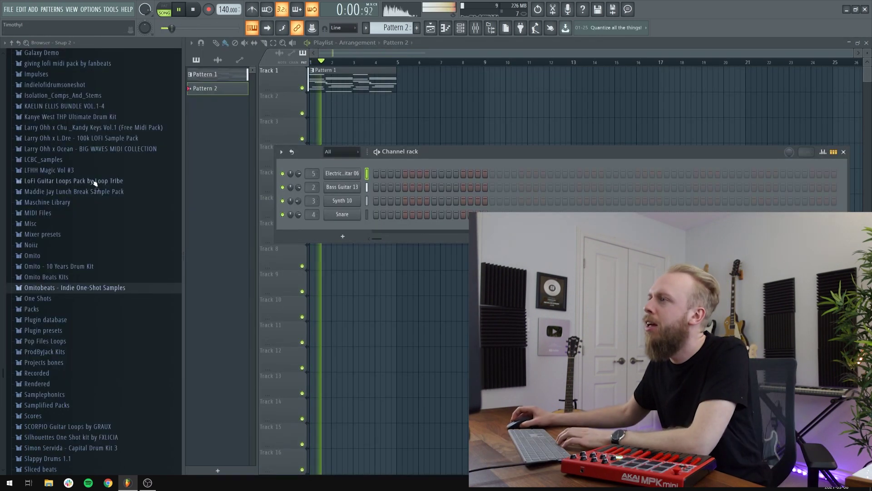
Step: Stop playback and look through the Packs folder in the browser for a drum sample collection
scroll(96, 182, "up", 6)
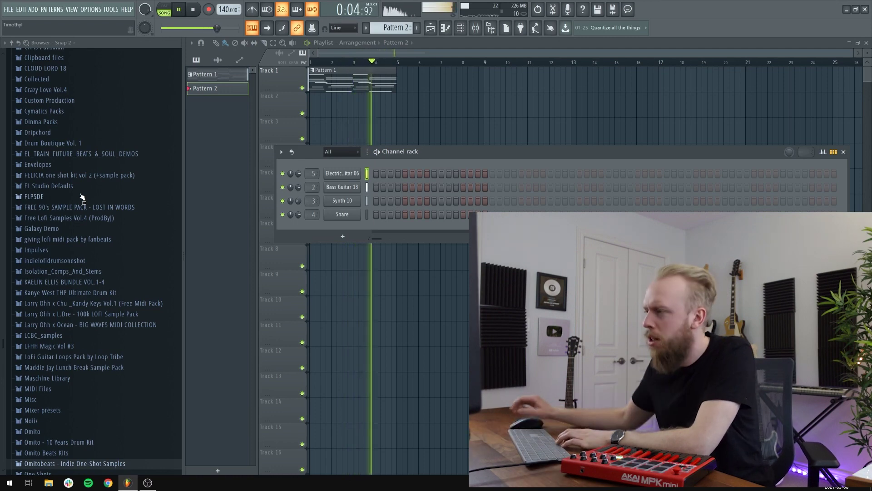
scroll(81, 196, "down", 6)
key("space")
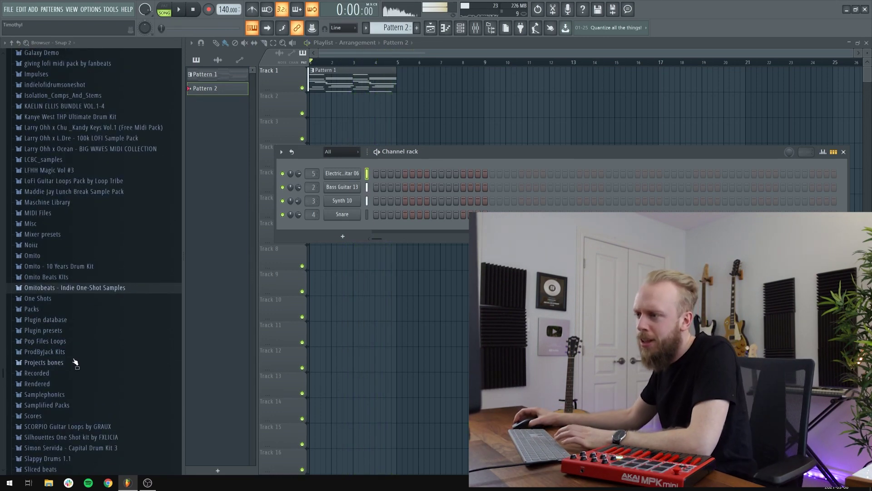
left_click(72, 308)
scroll(60, 350, "down", 15)
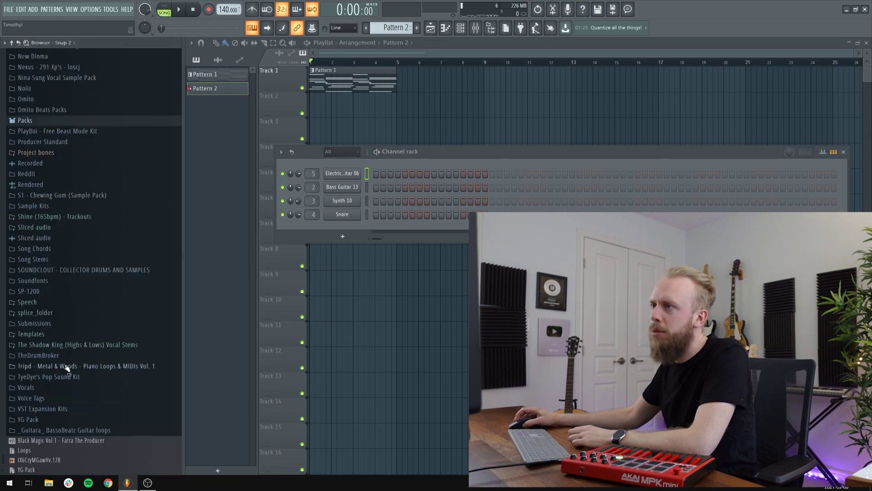
scroll(59, 349, "up", 15)
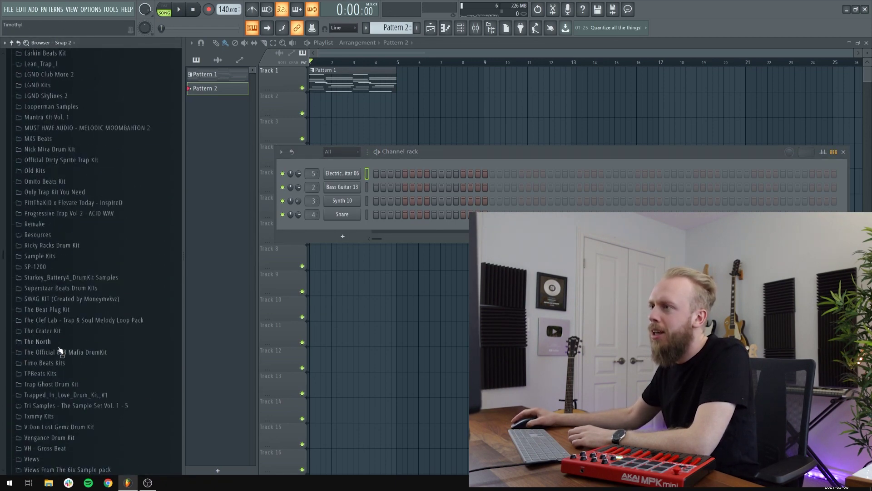
left_click(39, 274)
scroll(40, 283, "down", 10)
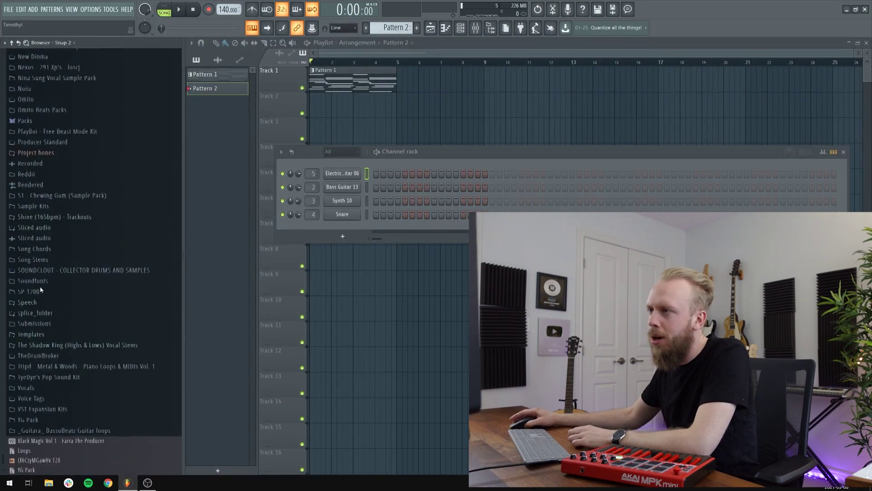
left_click(25, 120)
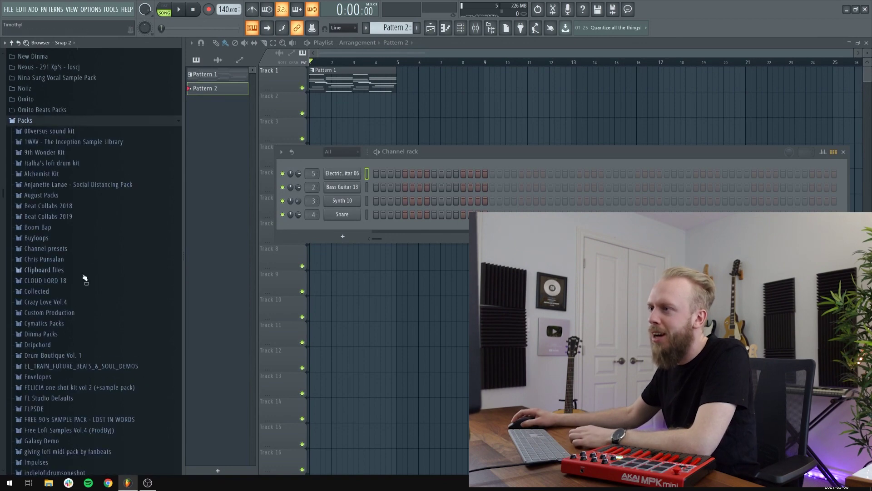
scroll(84, 276, "down", 5)
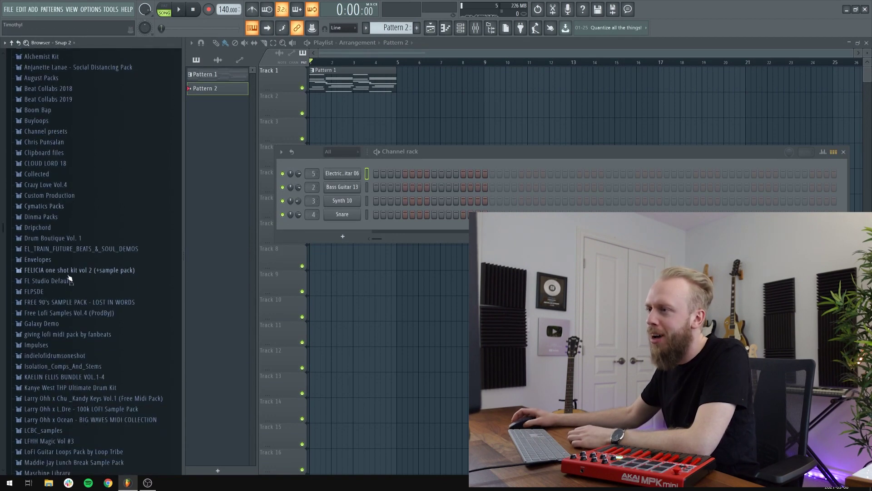
scroll(68, 309, "down", 10)
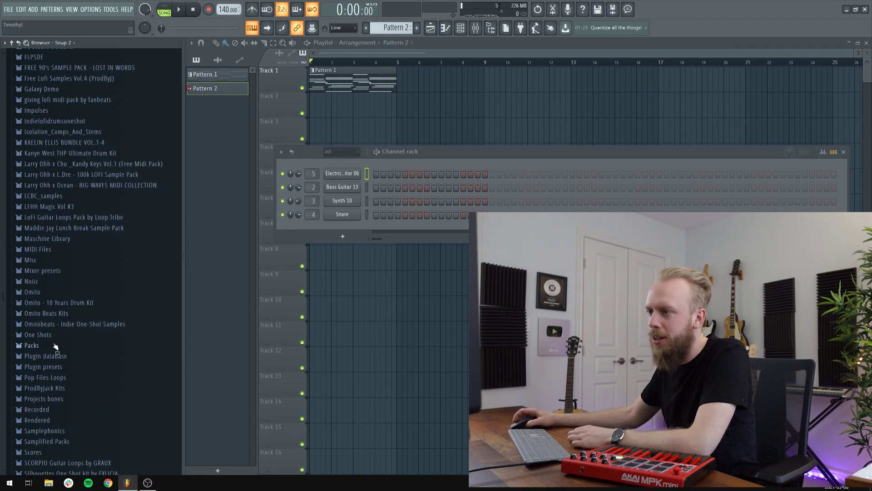
scroll(55, 347, "up", 3)
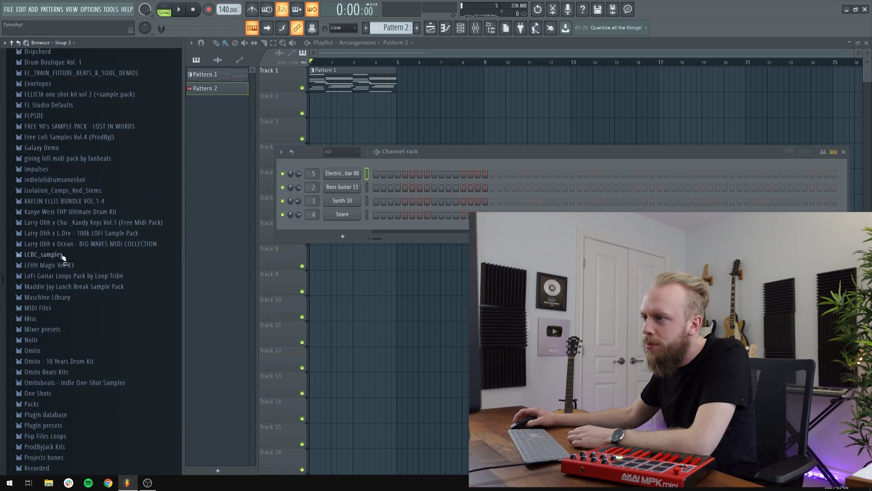
scroll(77, 166, "up", 3)
Step: Open the Drums (ModeAudio) folder within FL Studio Defaults and look through its Hi Hats samples
left_click(49, 164)
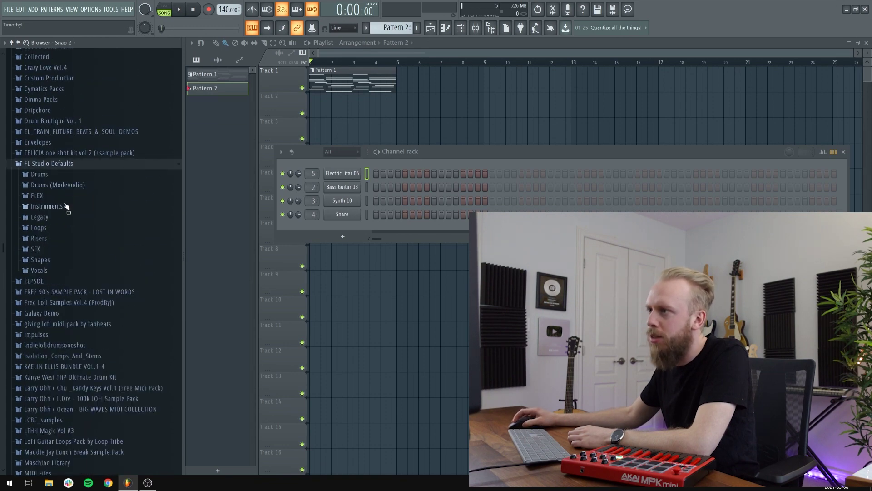
left_click(68, 186)
left_click(68, 229)
scroll(64, 237, "down", 5)
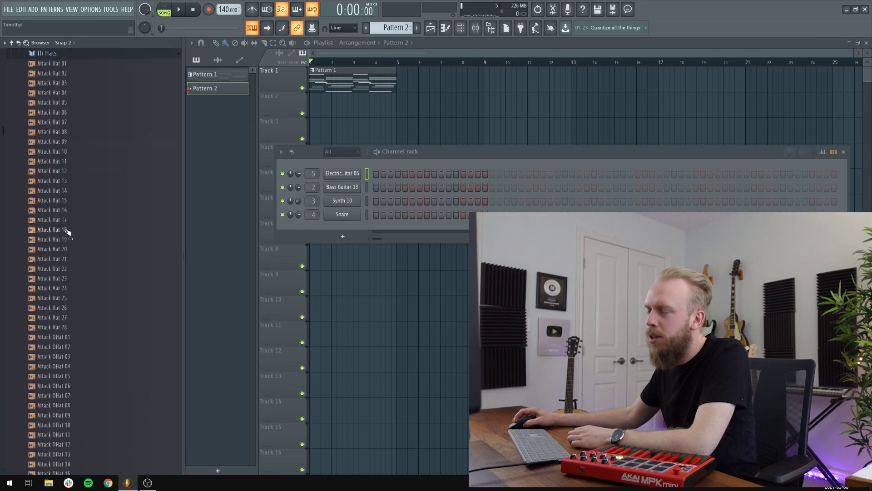
scroll(64, 214, "up", 3)
left_click(62, 171)
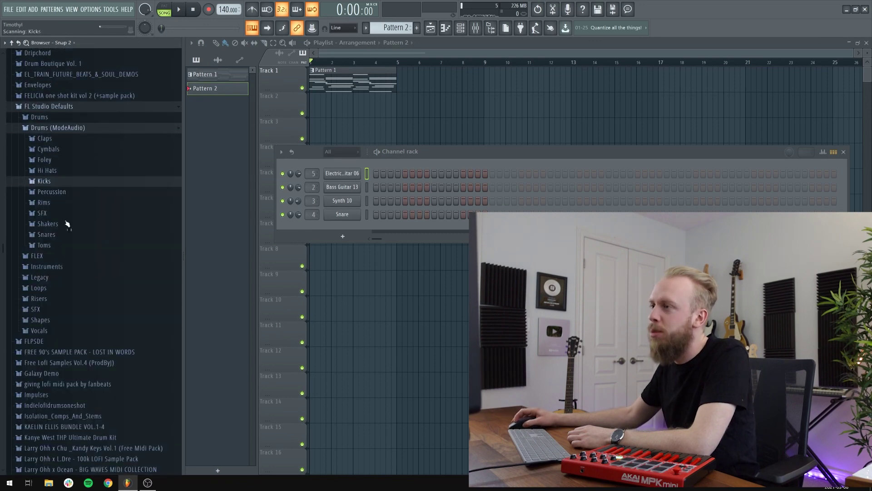
Step: Browse the ModeAudio Kicks samples for the beat's kick and bring up the channel rack
left_click(61, 181)
scroll(64, 273, "down", 5)
left_click(56, 298)
scroll(64, 307, "down", 10)
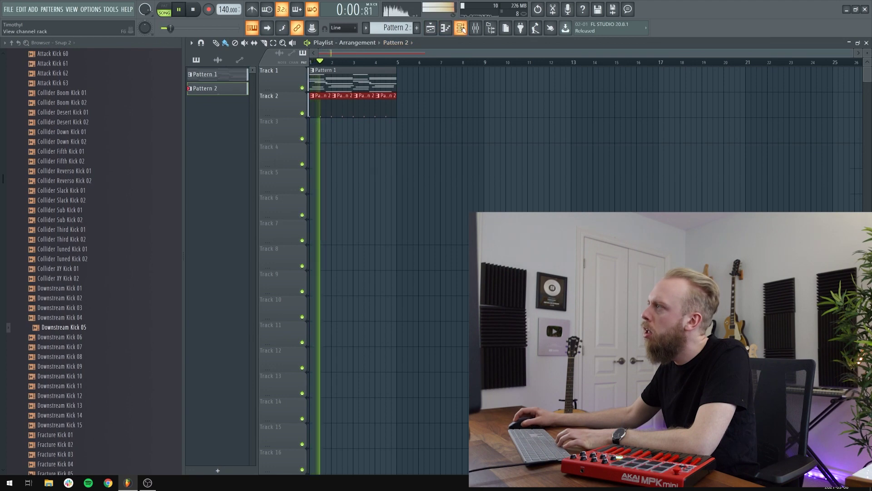
left_click(461, 28)
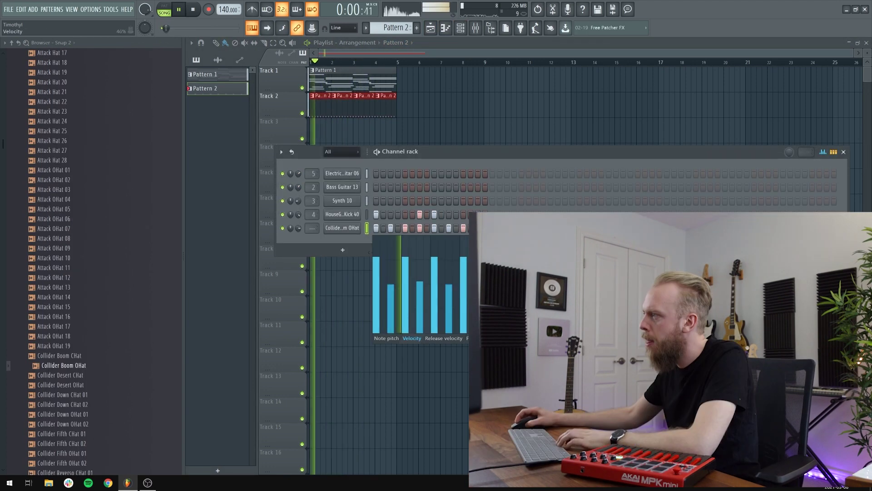
Step: Audition the ModeAudio snares and replace the Hyper GoldenDays Snare 02 channel's sample with MA DirtTracks Snare
scroll(105, 279, "up", 10)
scroll(105, 278, "down", 15)
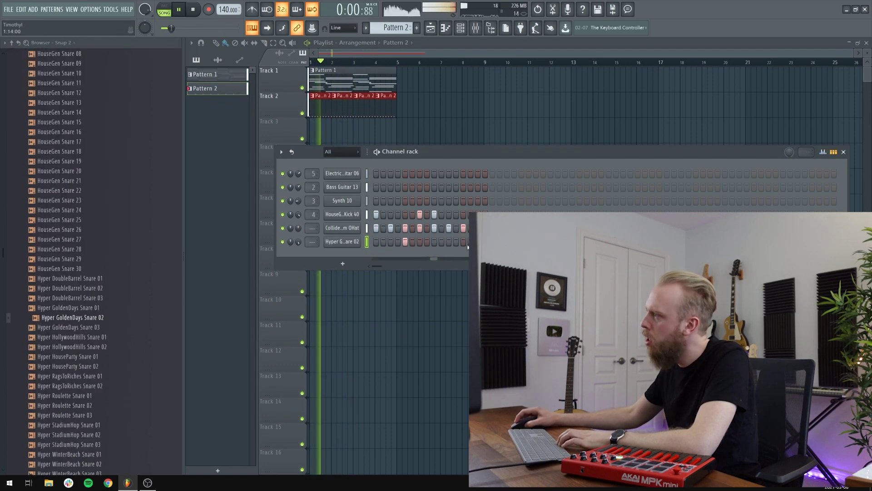
scroll(91, 318, "down", 8)
left_click(342, 241)
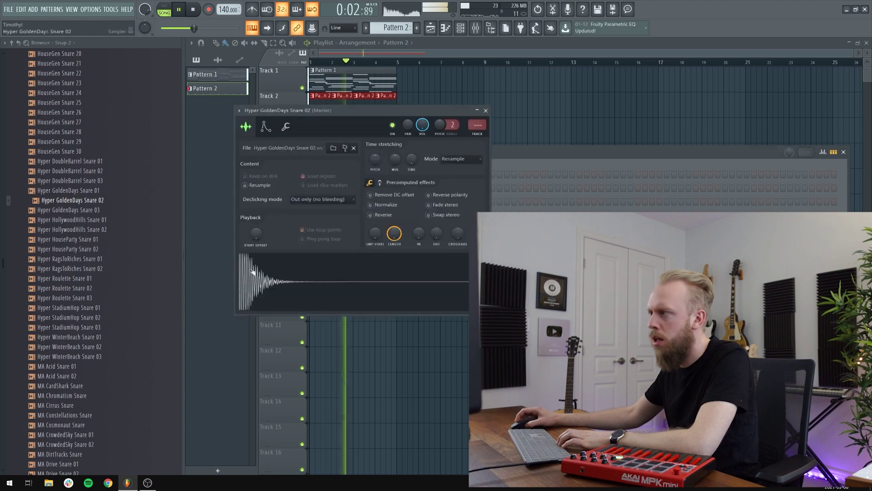
left_click(85, 289)
scroll(91, 297, "down", 2)
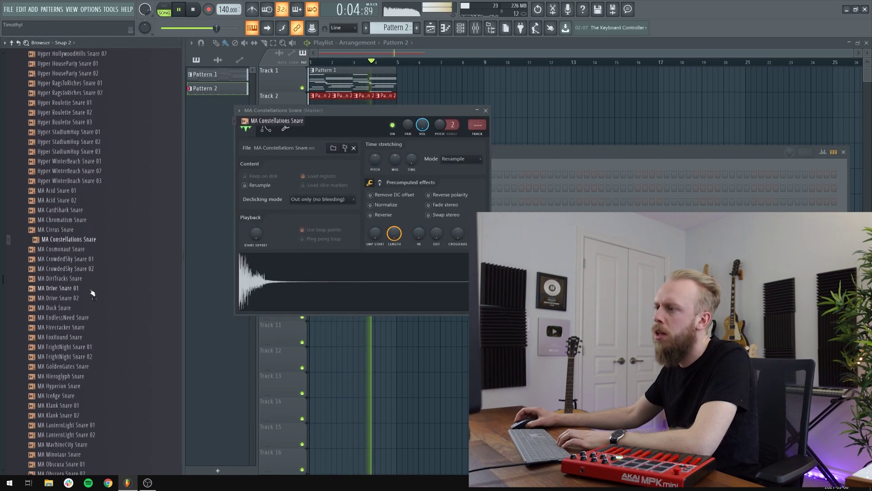
left_click(96, 258)
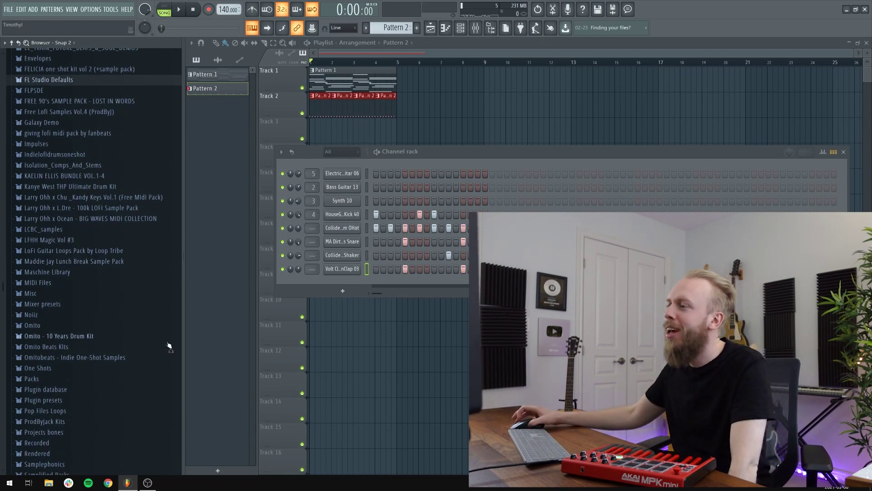
Step: Add Electric Guitar 15 from the Omitobeats - Indie One-Shot Samples pack to the channel rack
left_click(157, 361)
left_click(138, 381)
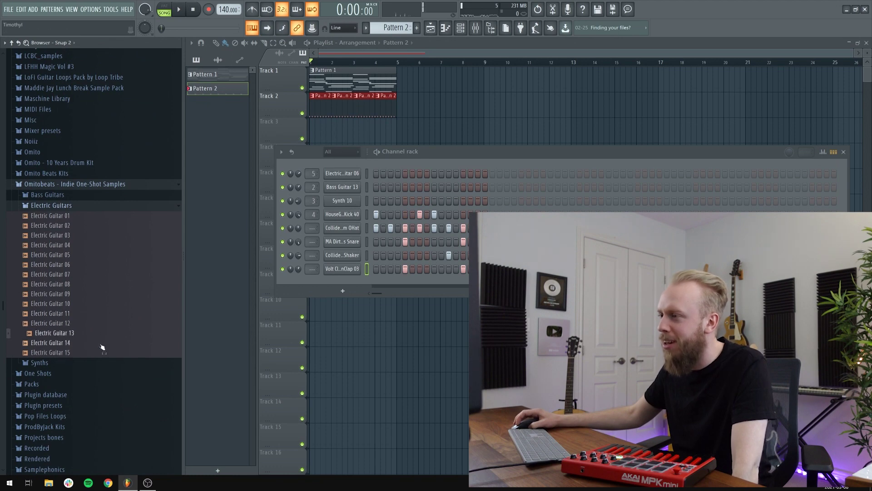
left_click_drag(91, 358, 327, 278)
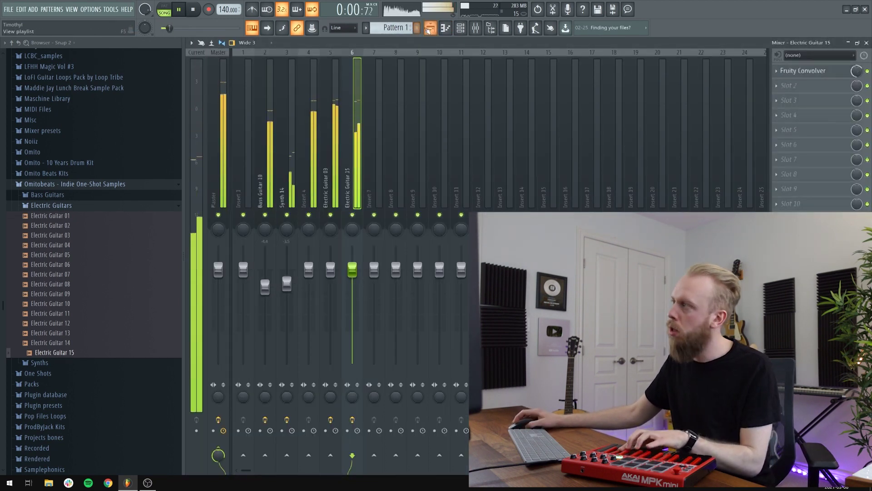
Step: Limit playlist playback to Tracks 1 and 2 and turn on the metronome
left_click(428, 30)
left_click(302, 88)
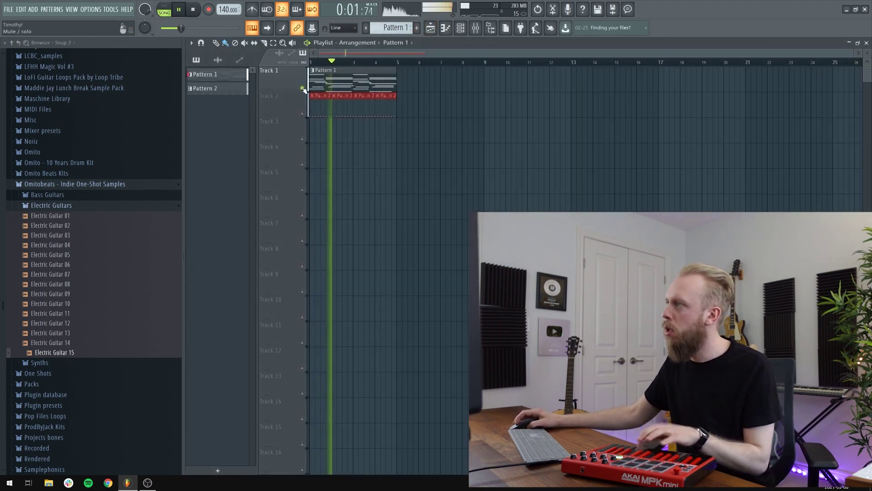
left_click(253, 9)
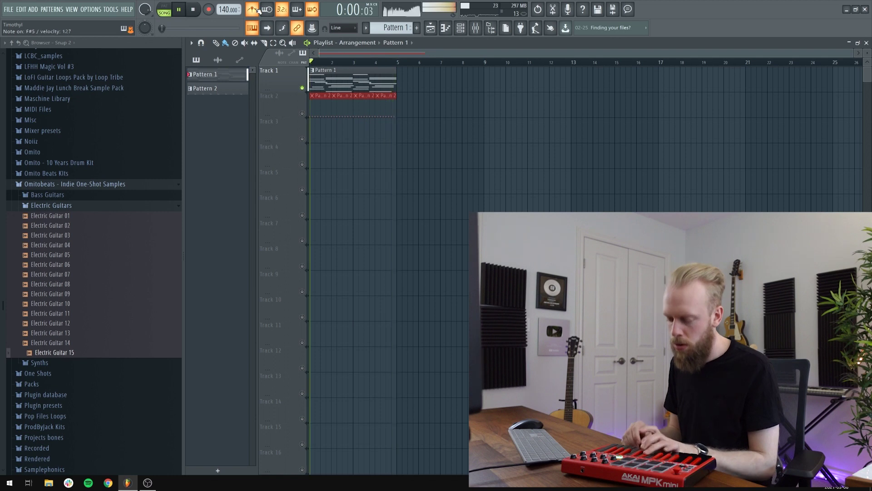
left_click(302, 113)
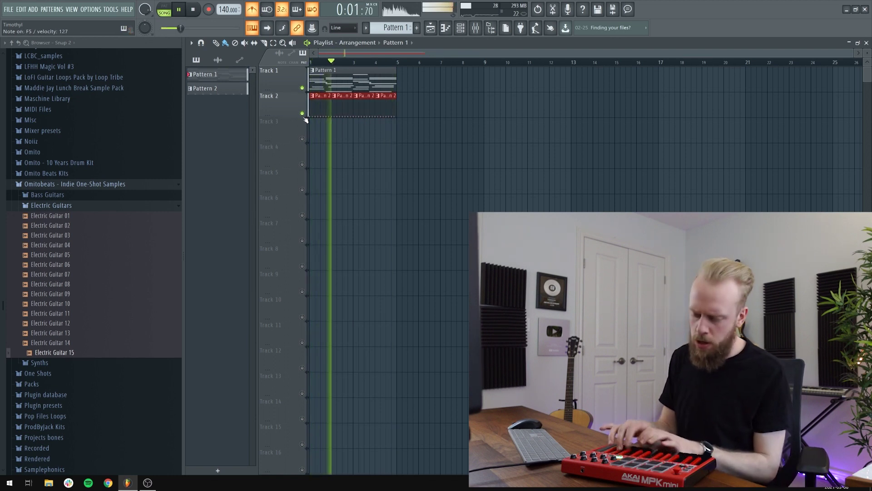